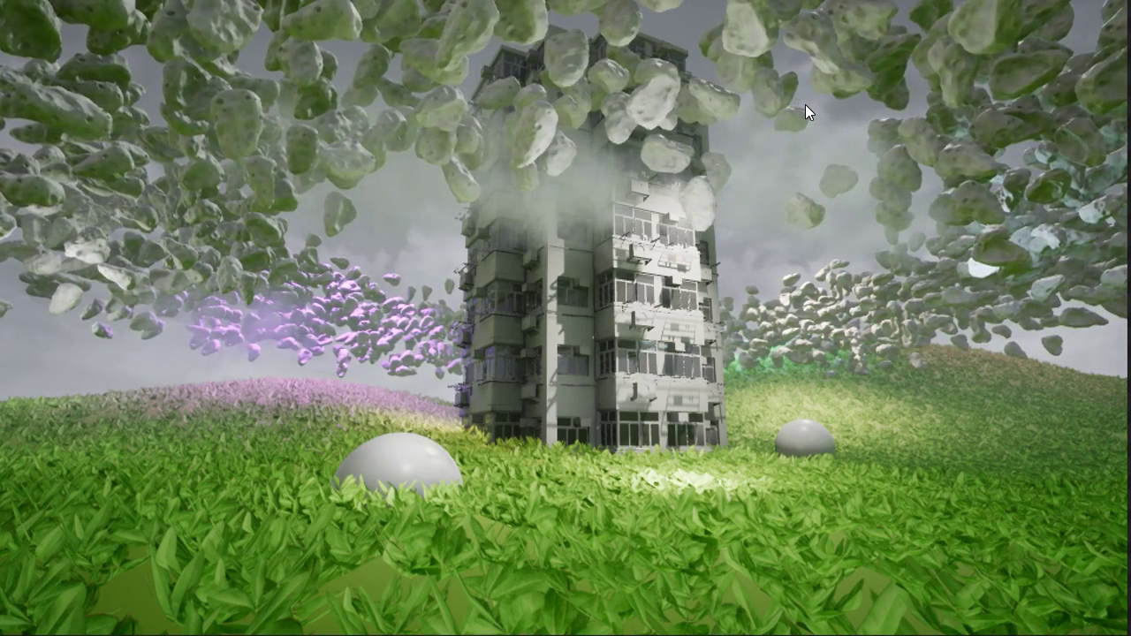
Step: Display the GPU statistics overlay in the running game with the console command stat GPU
key(grave)
text(stat GPU)
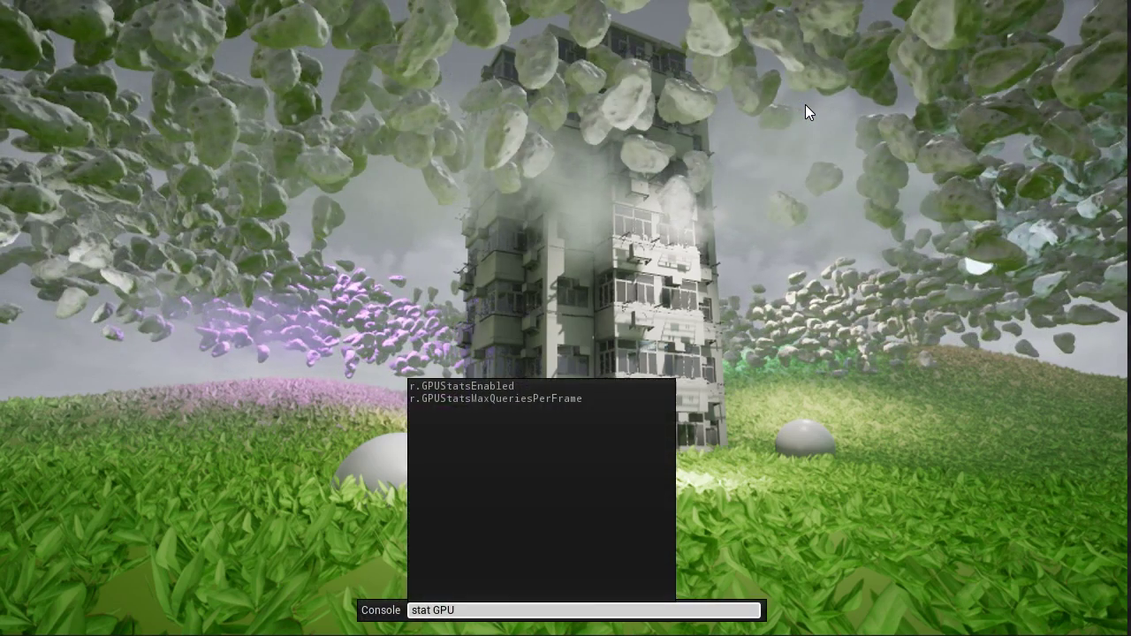
key(Return)
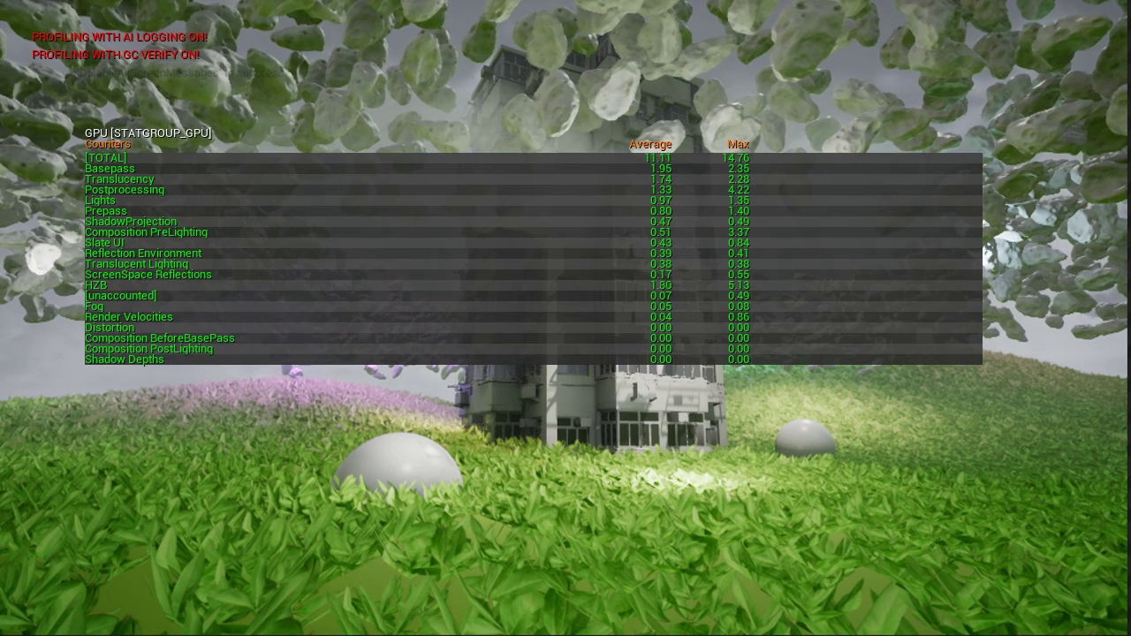
Step: Switch to File Explorer and browse to C:\Program Files\Epic Games\UE_4.15\Engine\Config
key(alt+Tab)
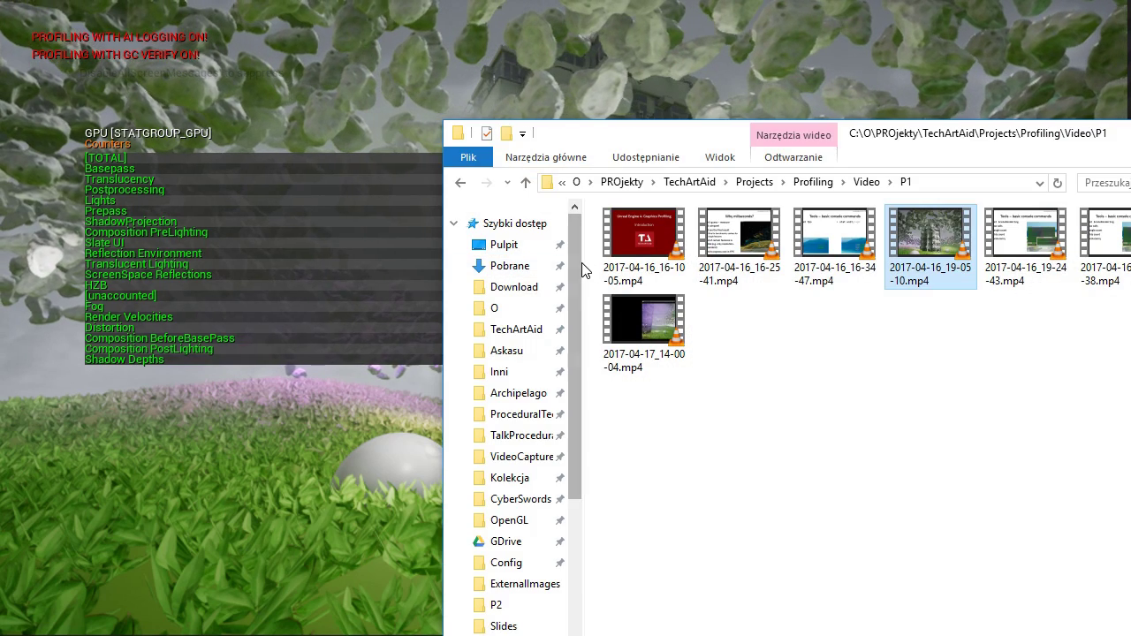
drag(584, 262, 386, 265)
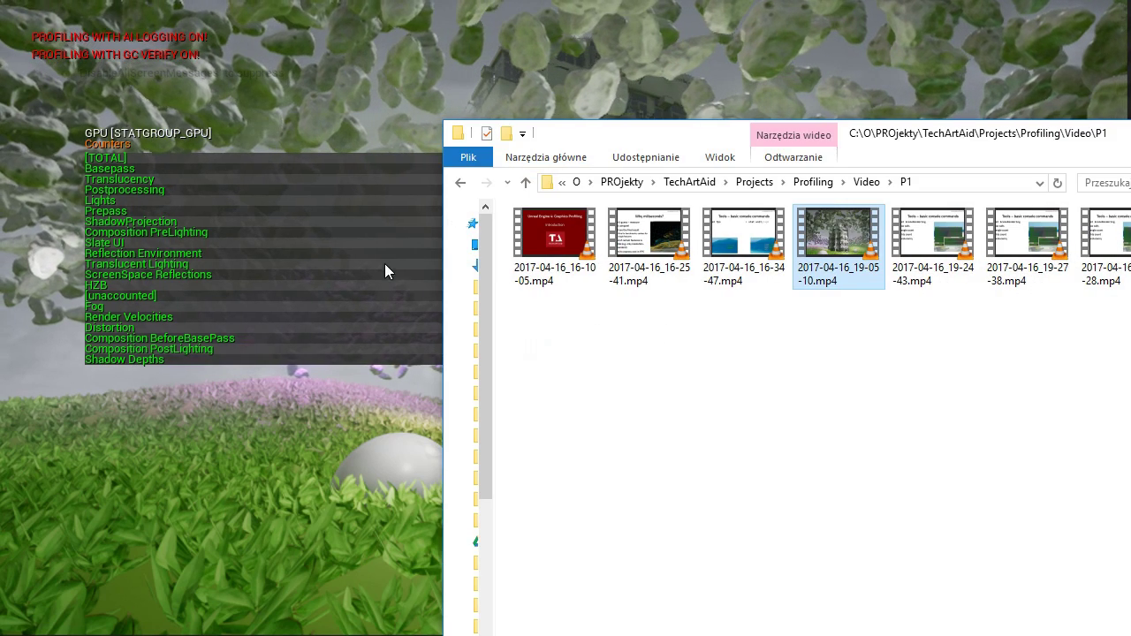
click(577, 182)
click(668, 183)
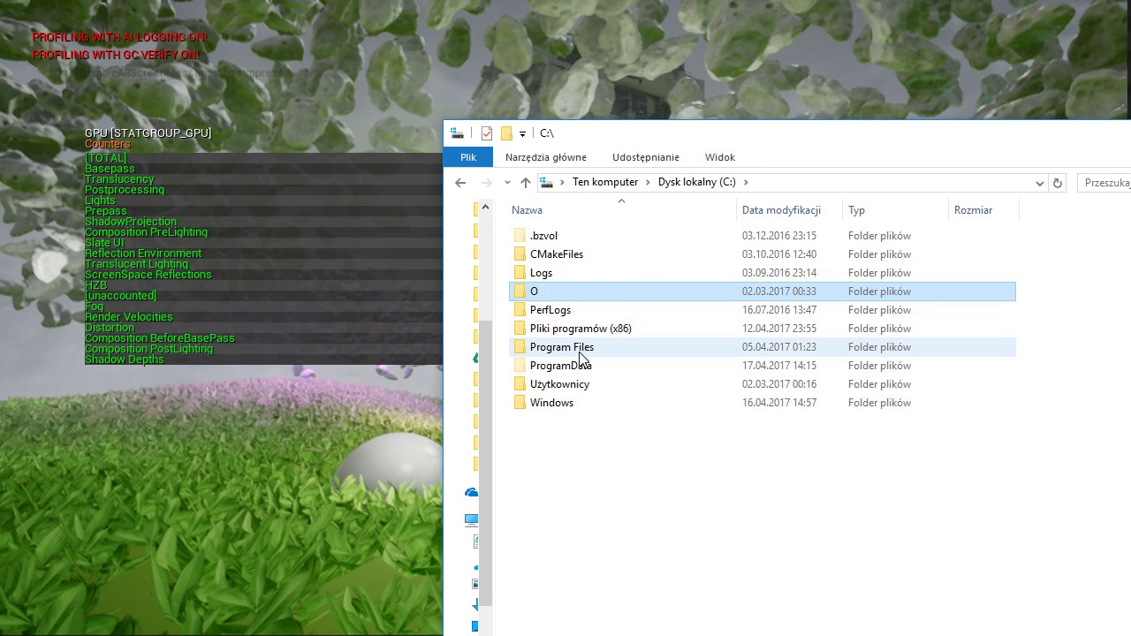
double_click(579, 350)
drag(566, 133, 418, 42)
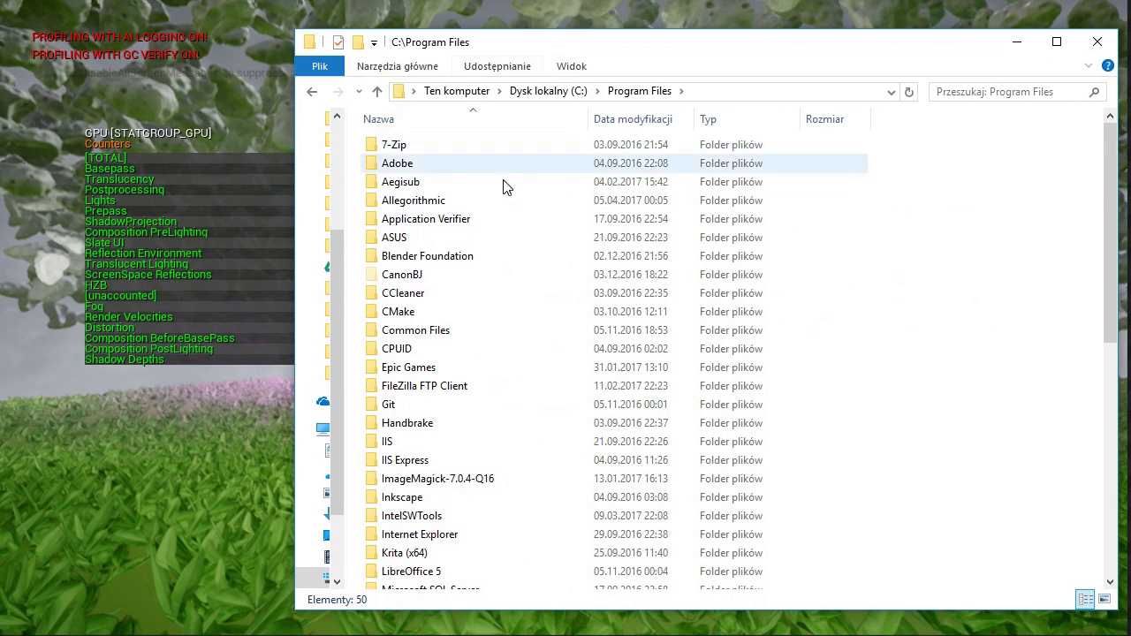
double_click(443, 367)
double_click(431, 148)
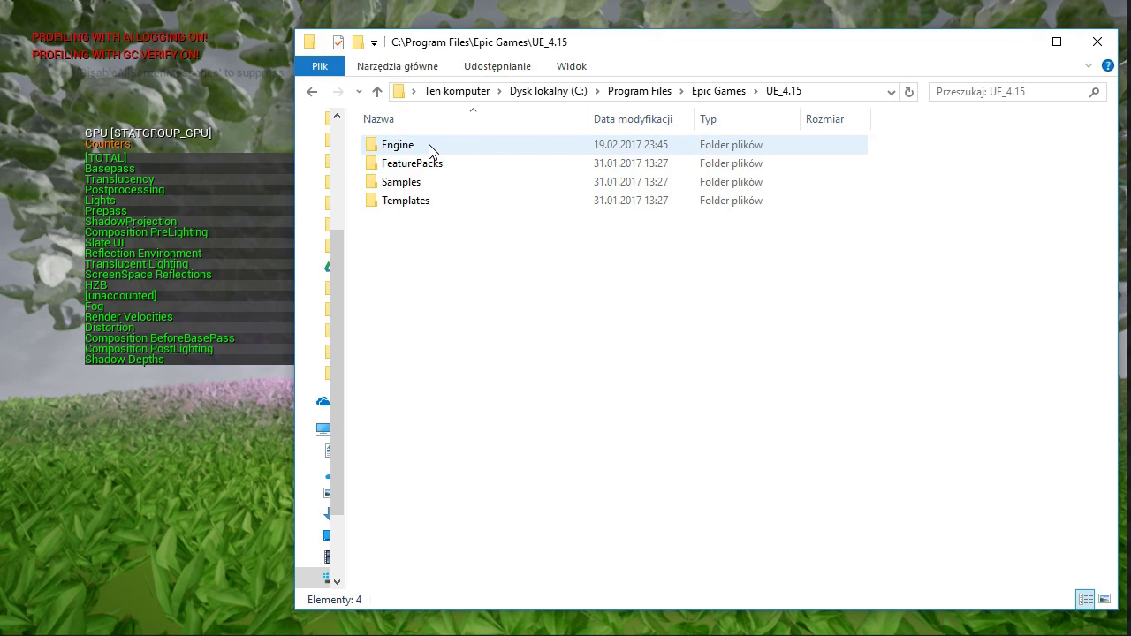
double_click(431, 148)
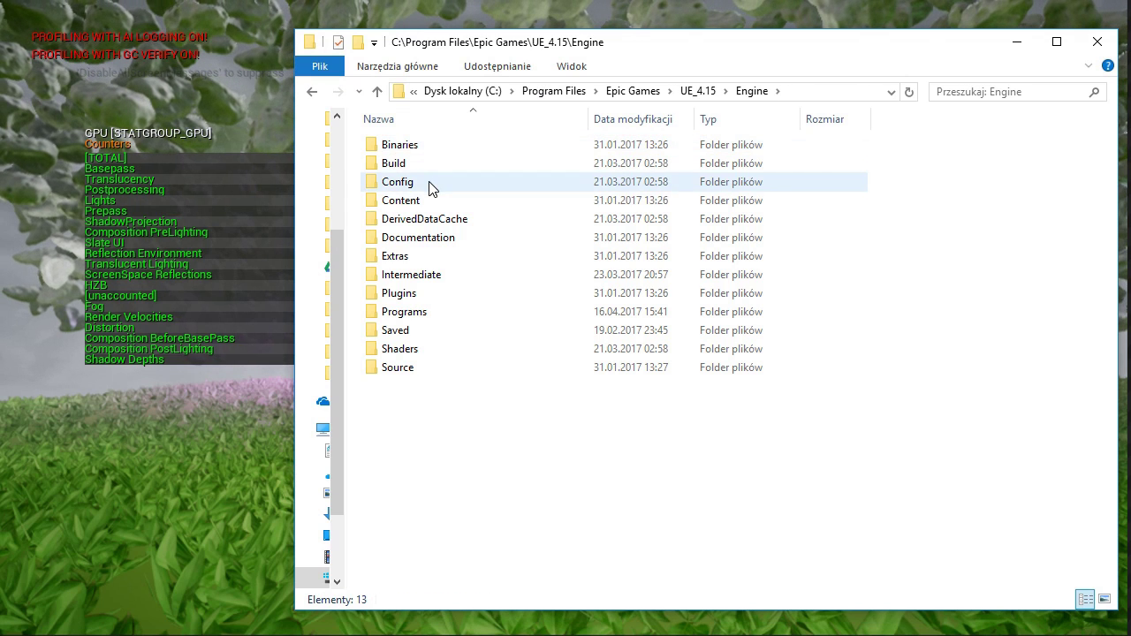
double_click(431, 184)
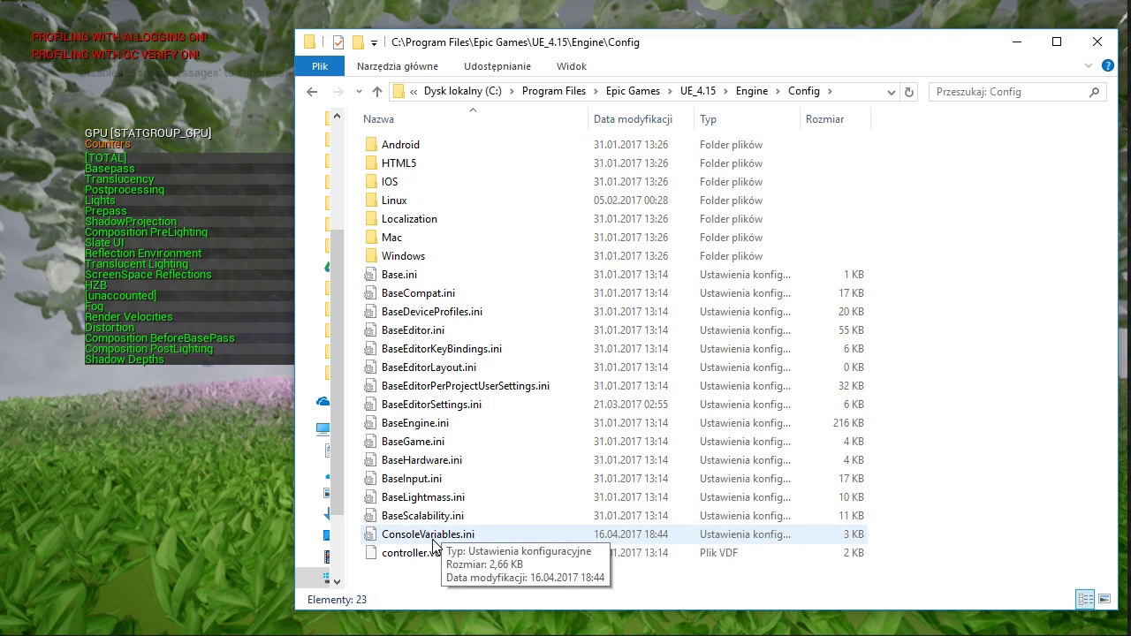
Step: Open ConsoleVariables.ini and highlight the r.NVIDIATimestampWorkaround=0 and r.gpustatsenabled=1 lines under [Startup]
double_click(497, 535)
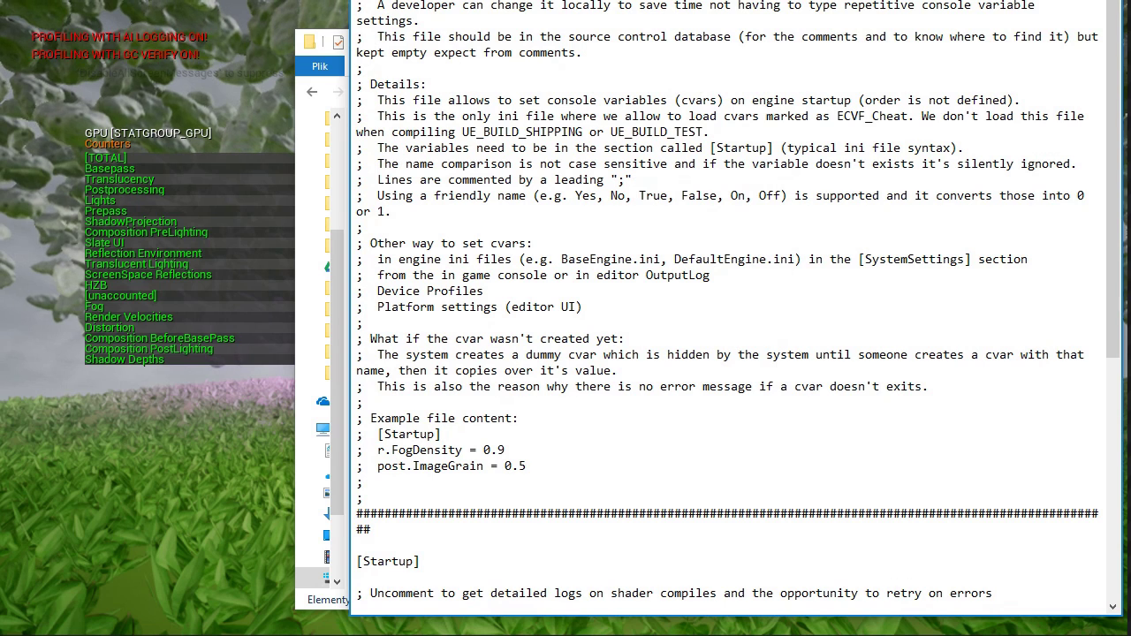
drag(722, 2, 588, 7)
drag(976, 59, 974, 352)
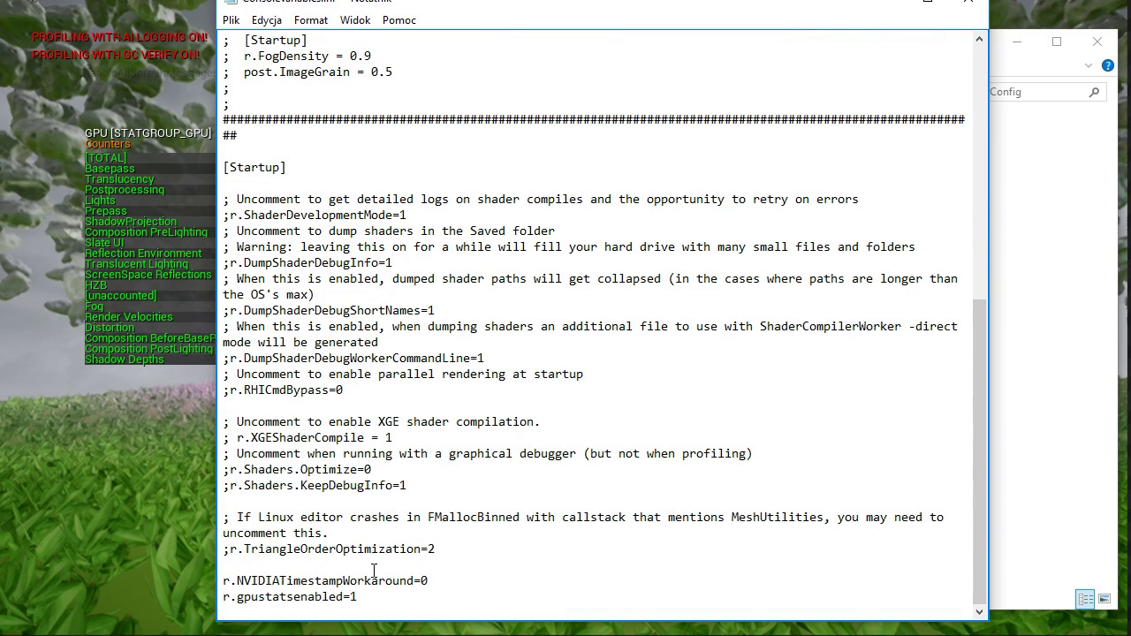
drag(380, 601, 212, 580)
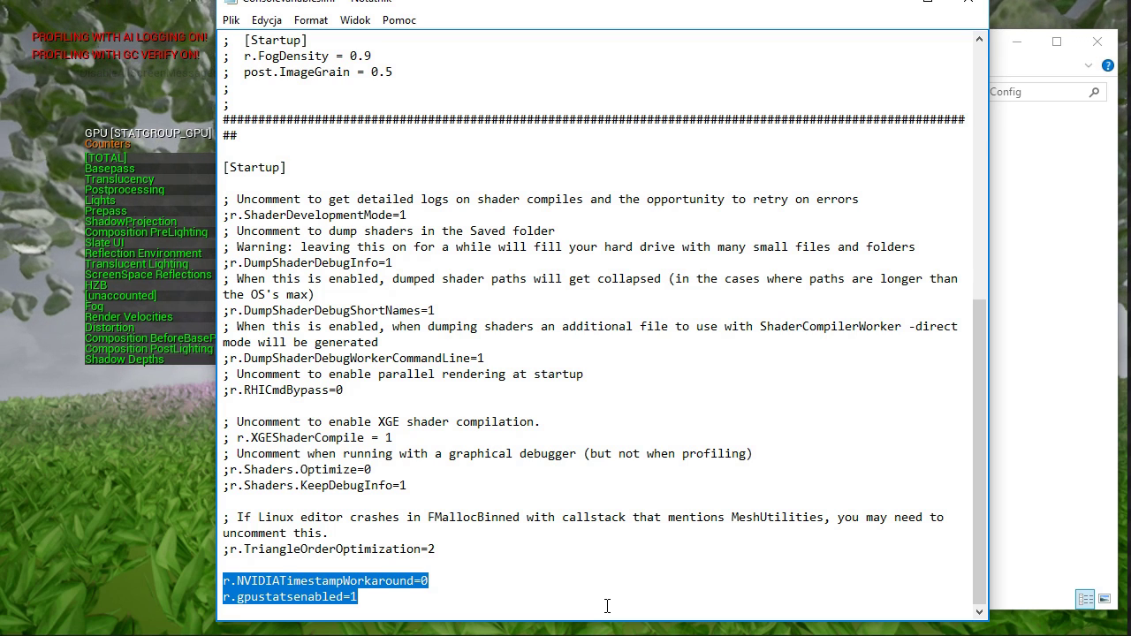
click(1018, 46)
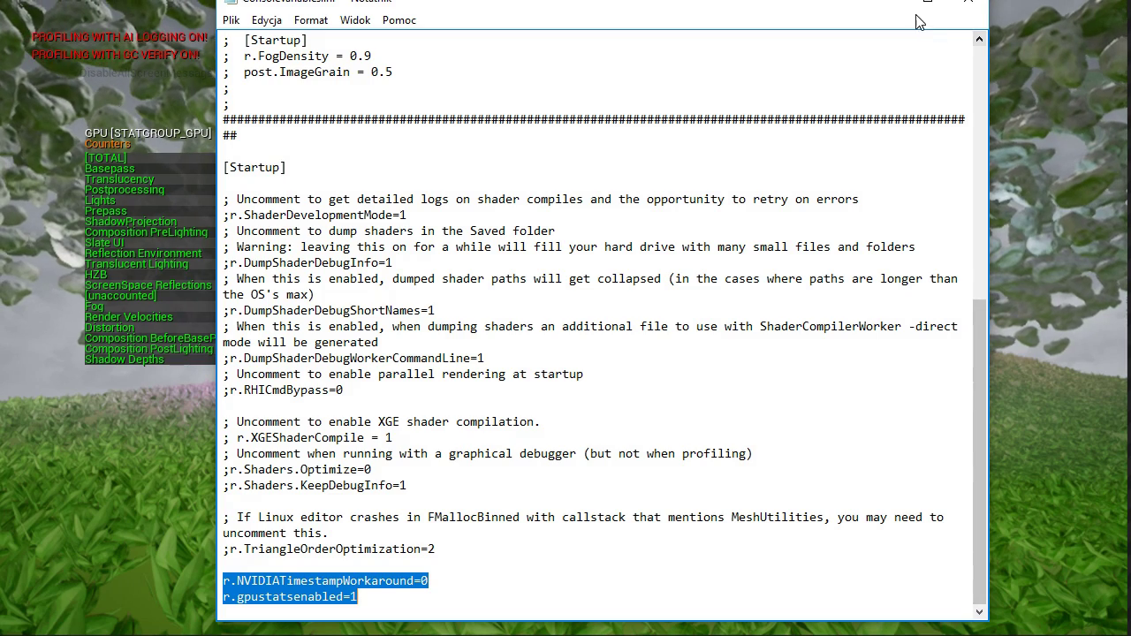
click(888, 7)
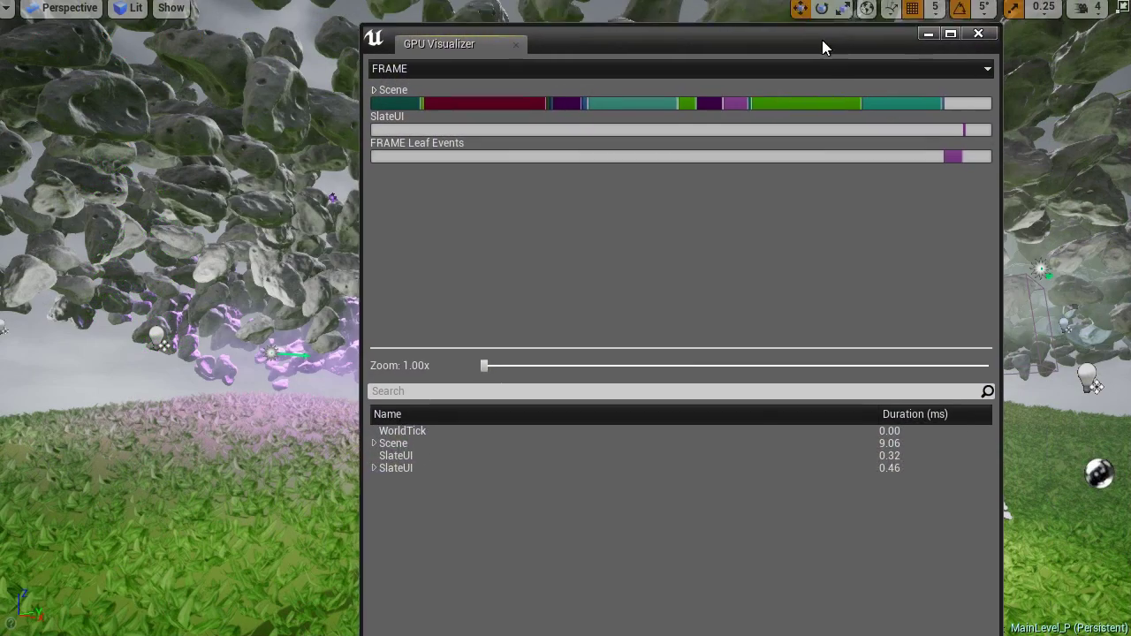
Step: Enlarge the event list in the GPU Visualizer and expand the Scene event to inspect its durations
drag(822, 47, 813, 0)
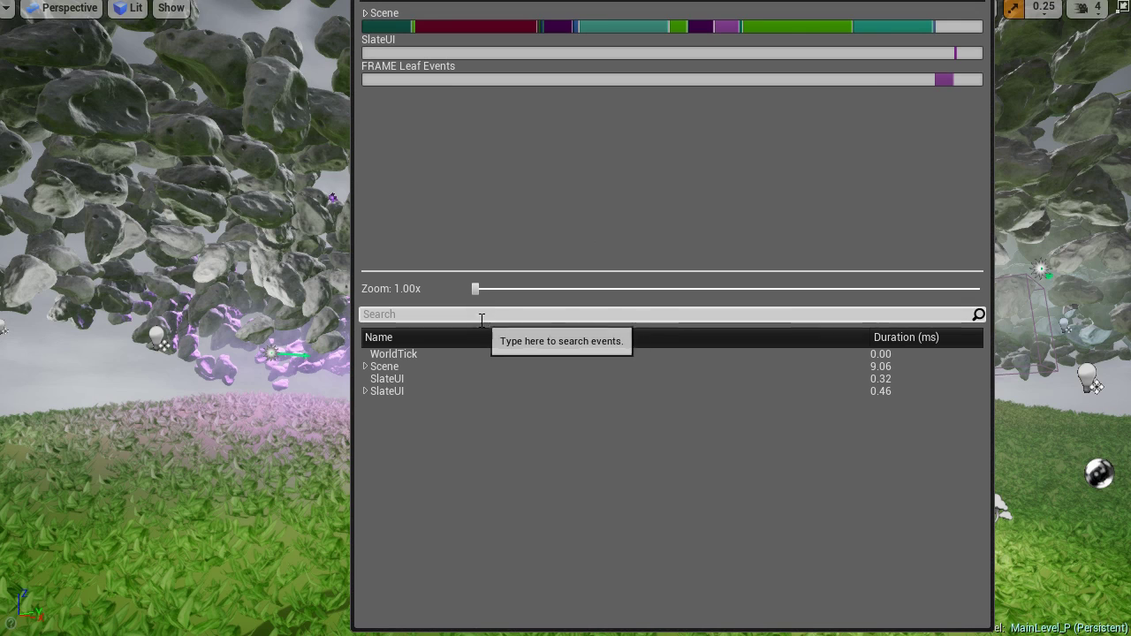
drag(488, 301, 489, 156)
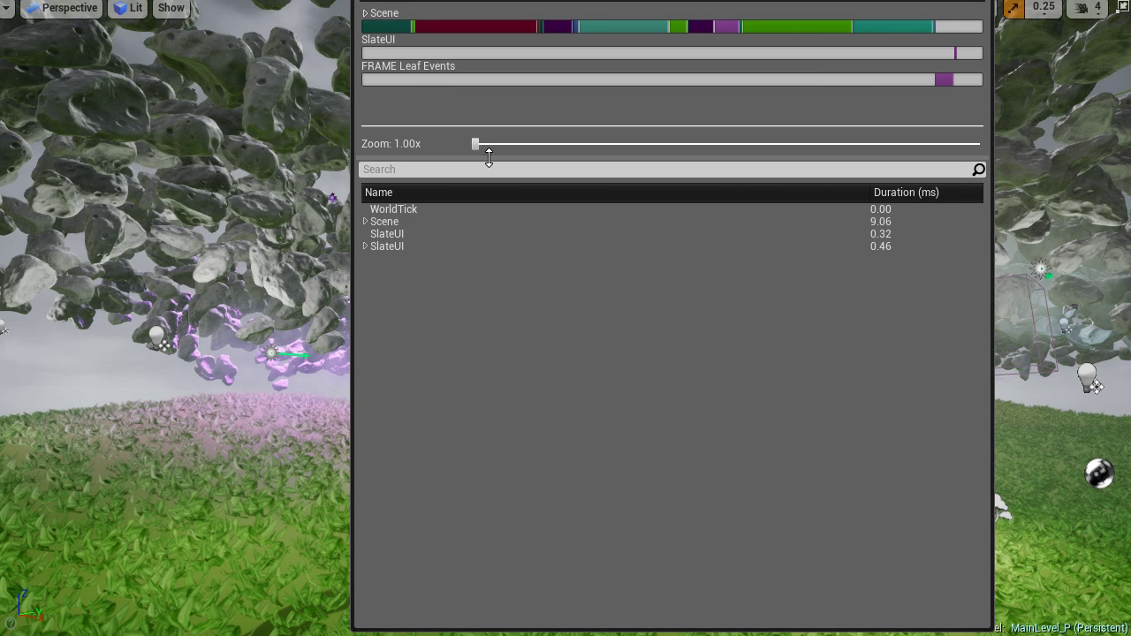
click(365, 222)
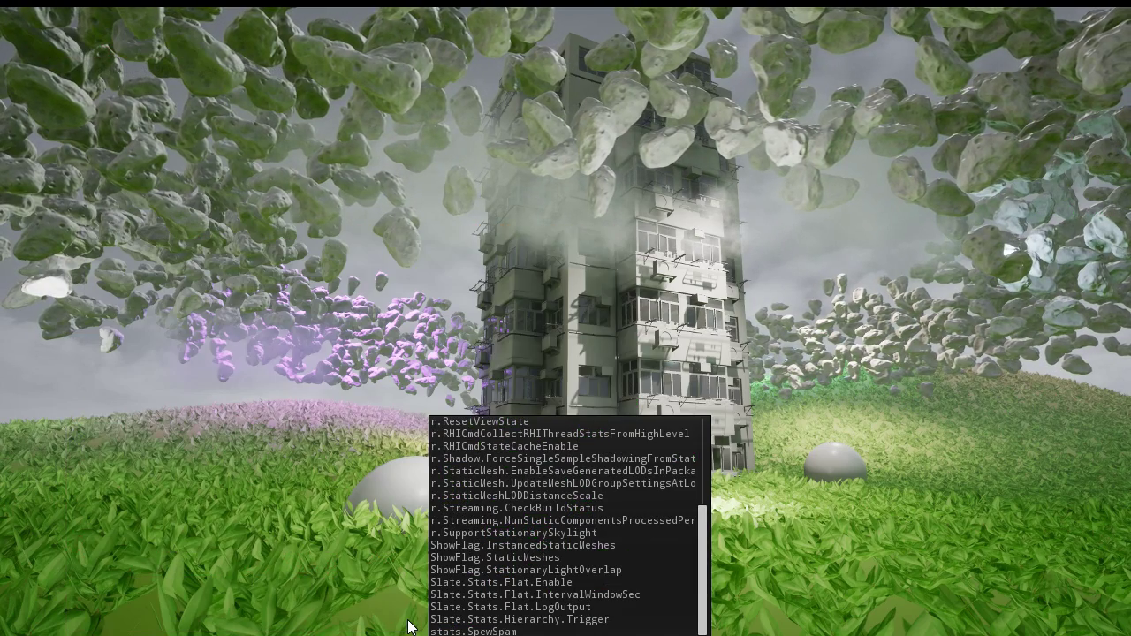
Step: Display the frame timing graph and the GPU stat group over the running game through console commands
key(Return)
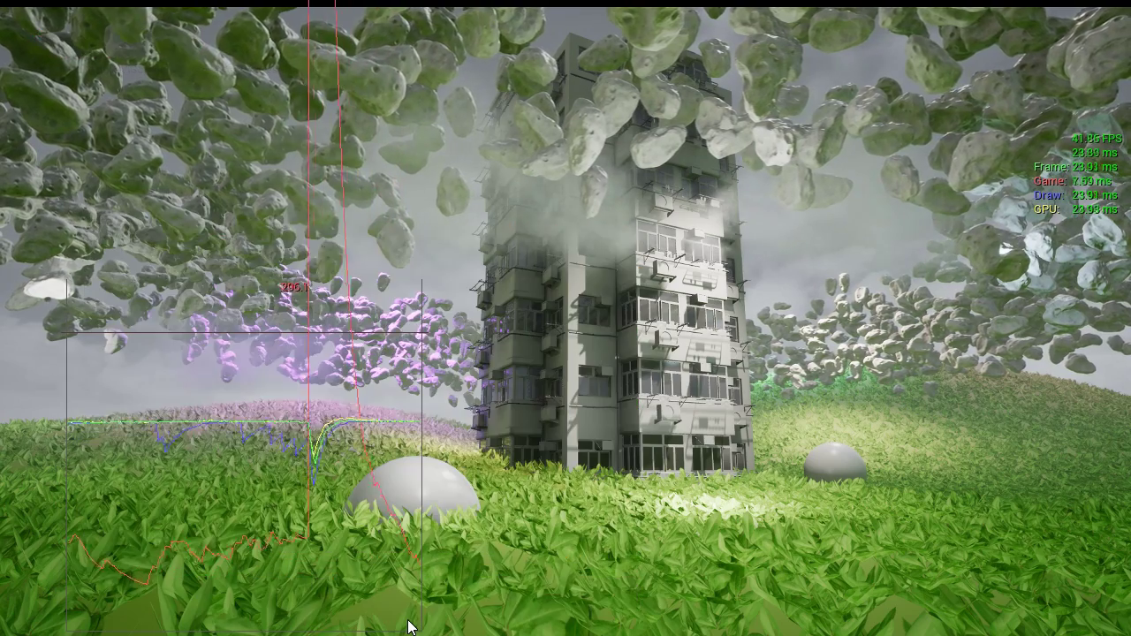
key(grave)
text(stat none)
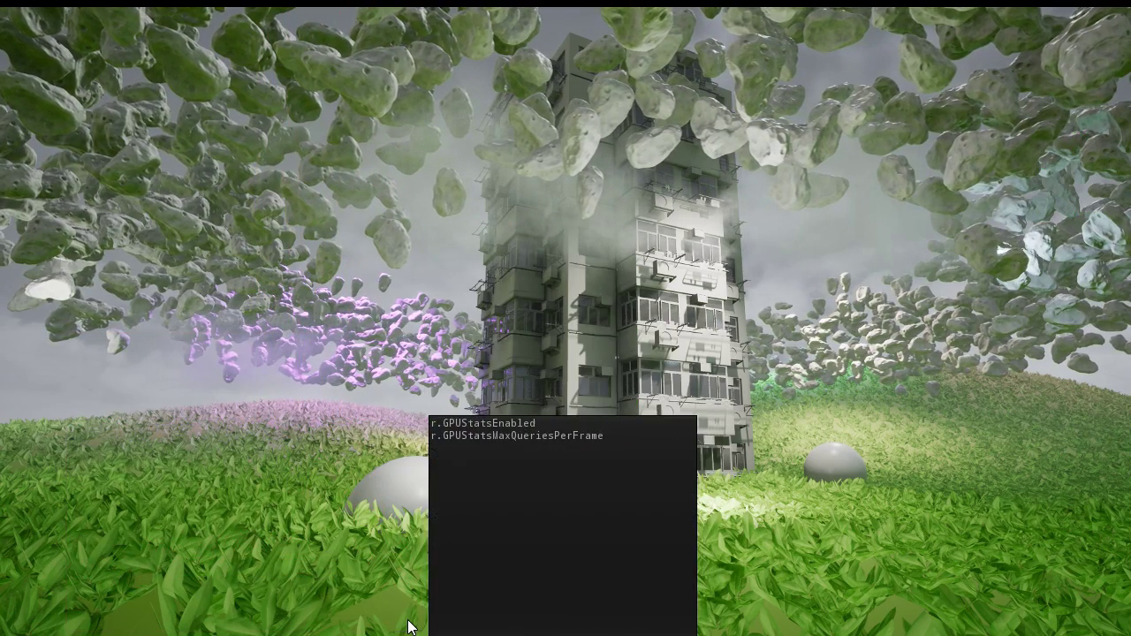
key(Return)
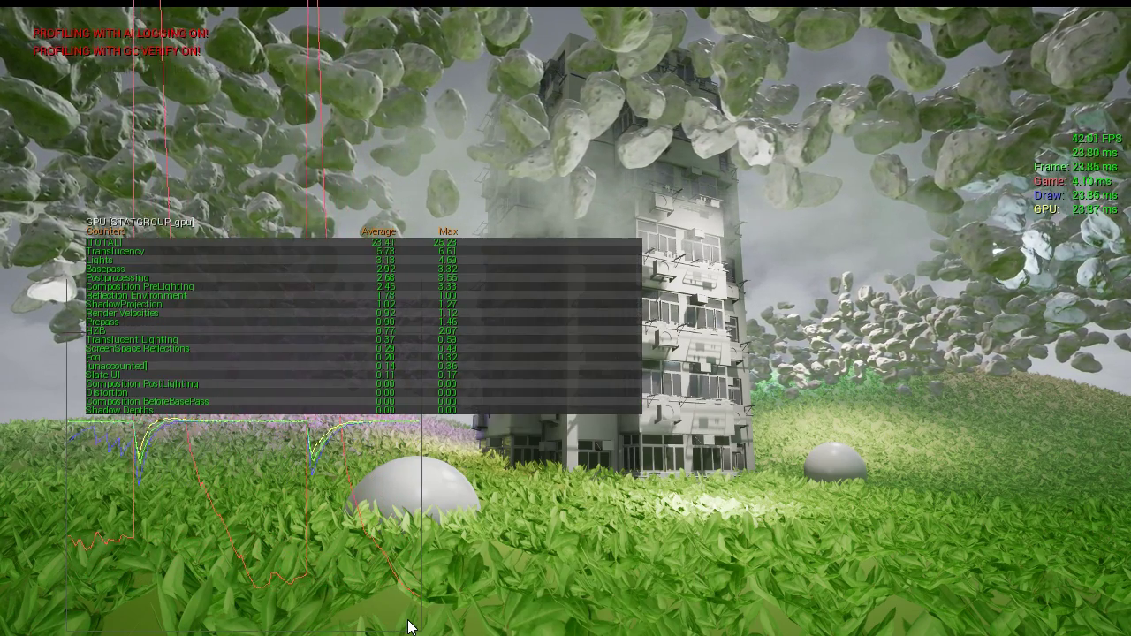
Step: Start recording the profiling statistics to a stats file with a stat console command
key(grave)
text(stat)
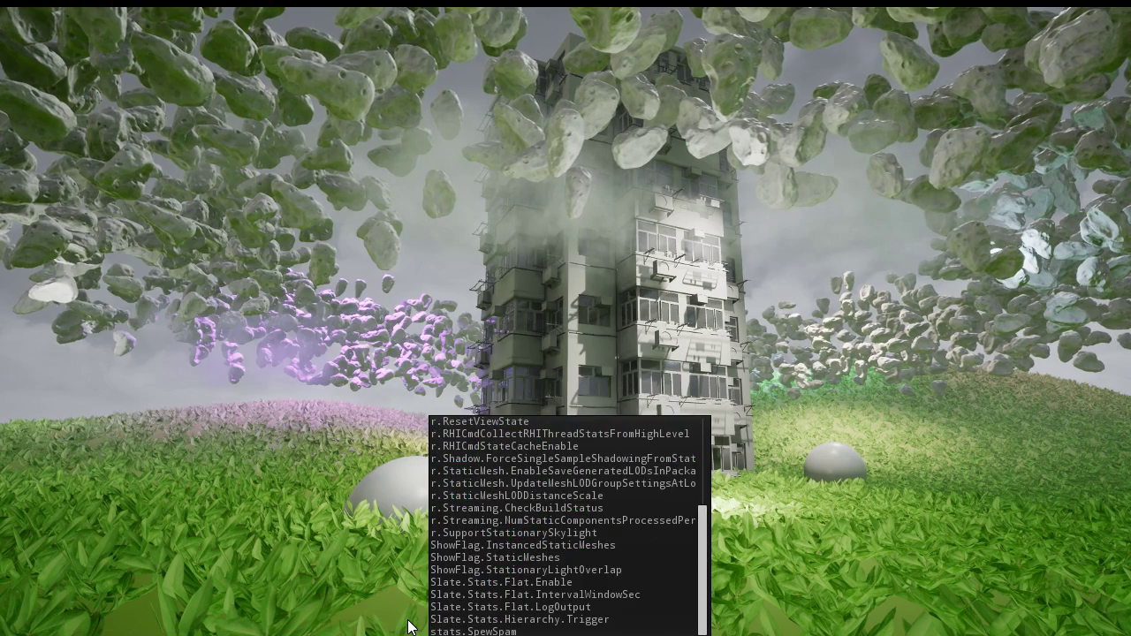
key(Escape)
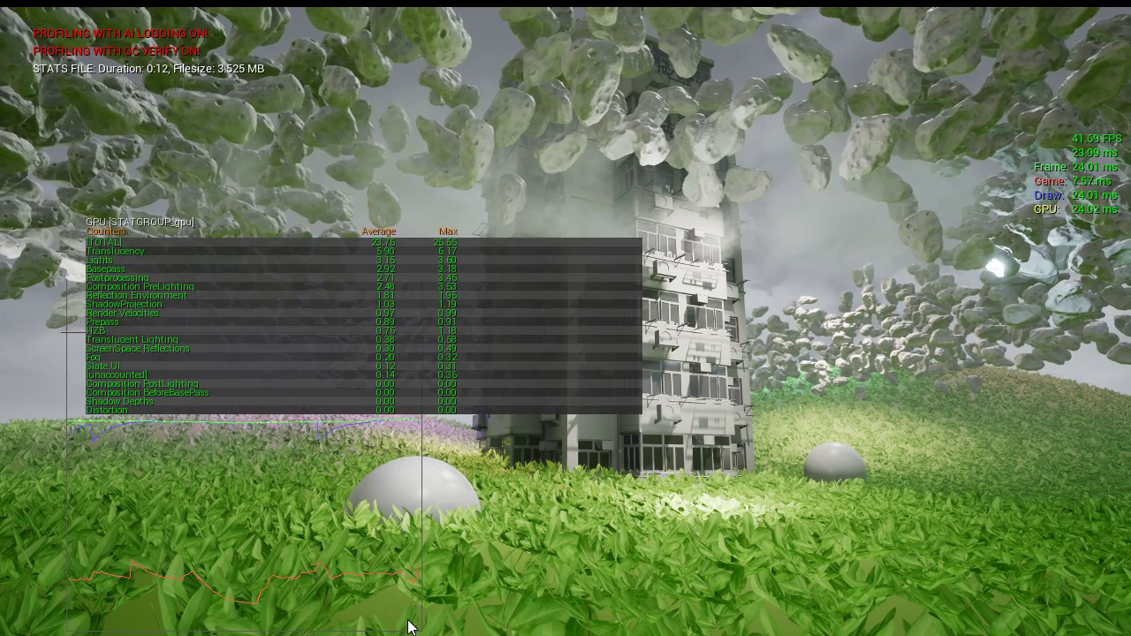
Step: Stop the stats file recording with a stat console command and end the play session
key(grave)
text(sta)
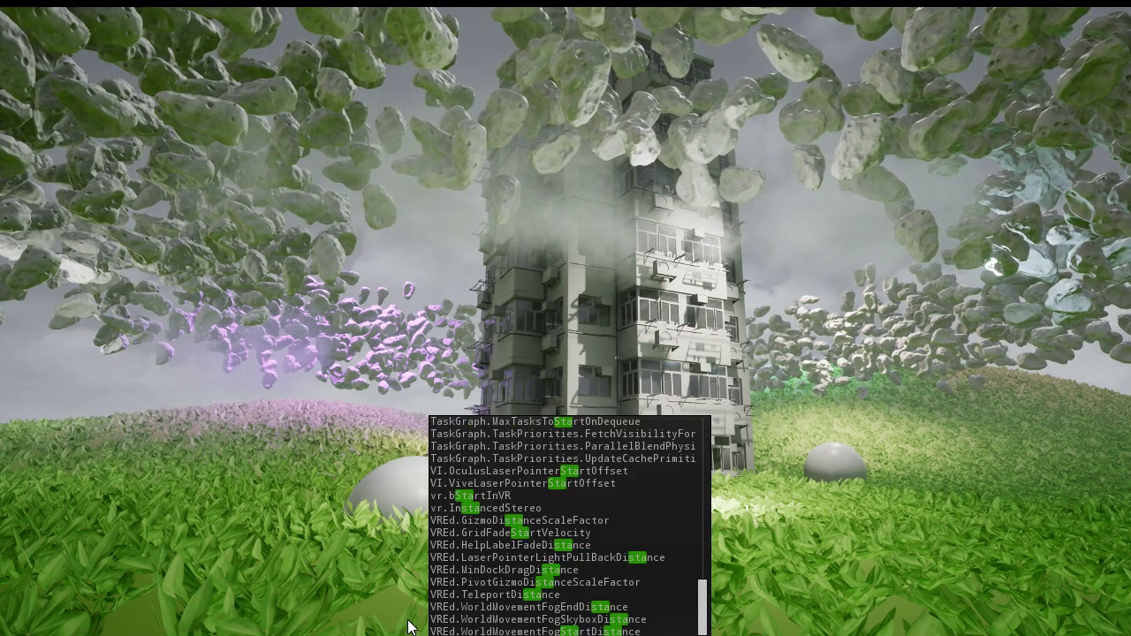
text(t)
key(Escape)
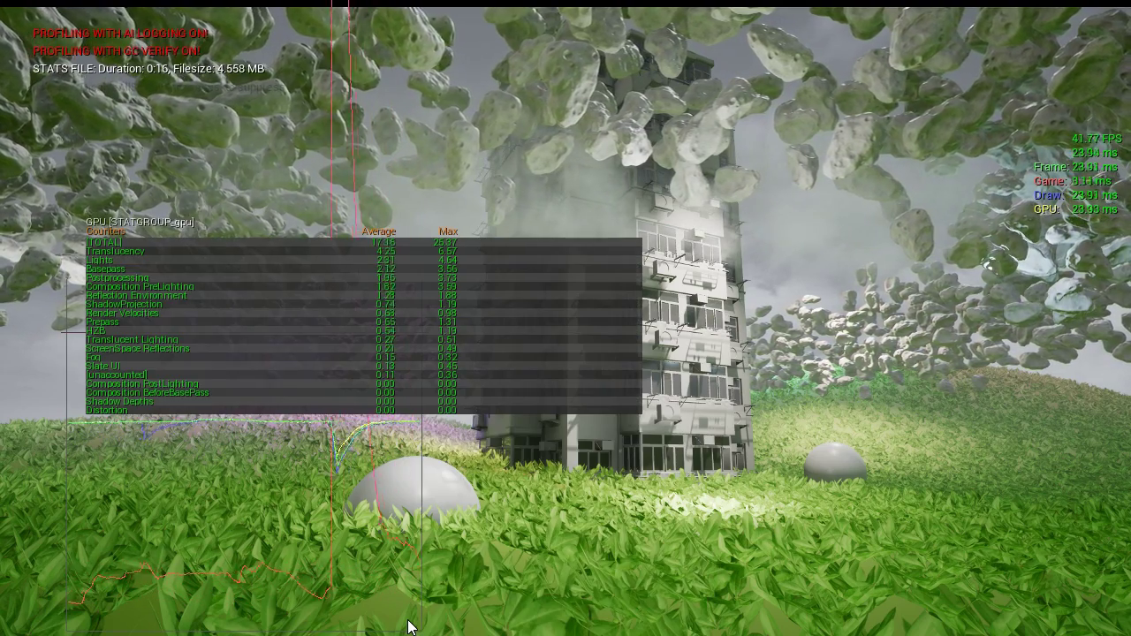
key(F8)
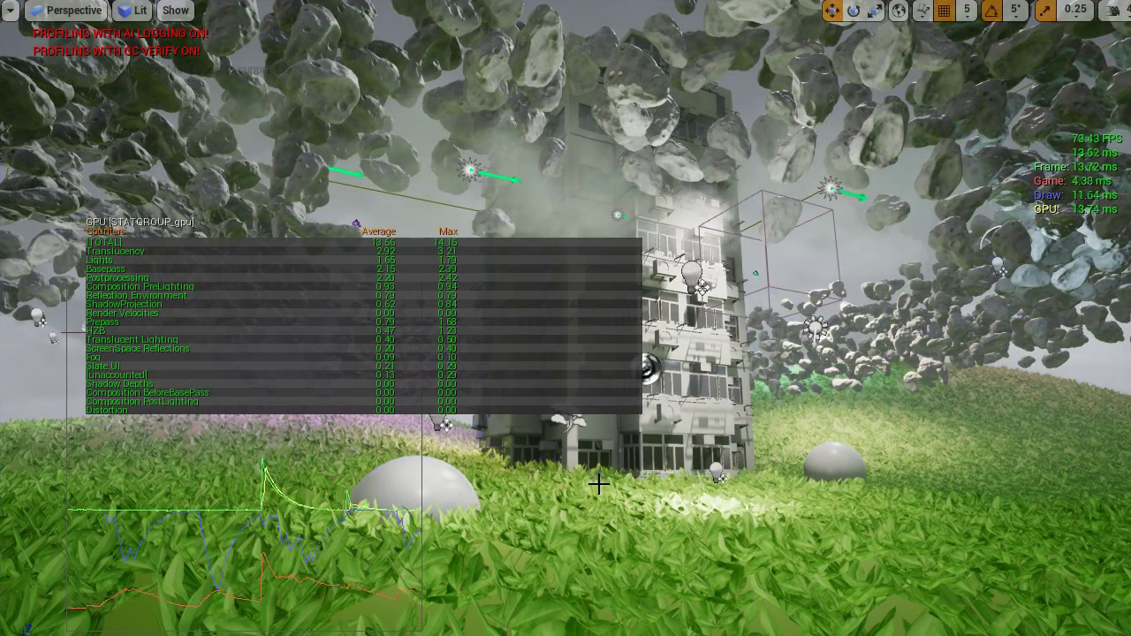
key(Escape)
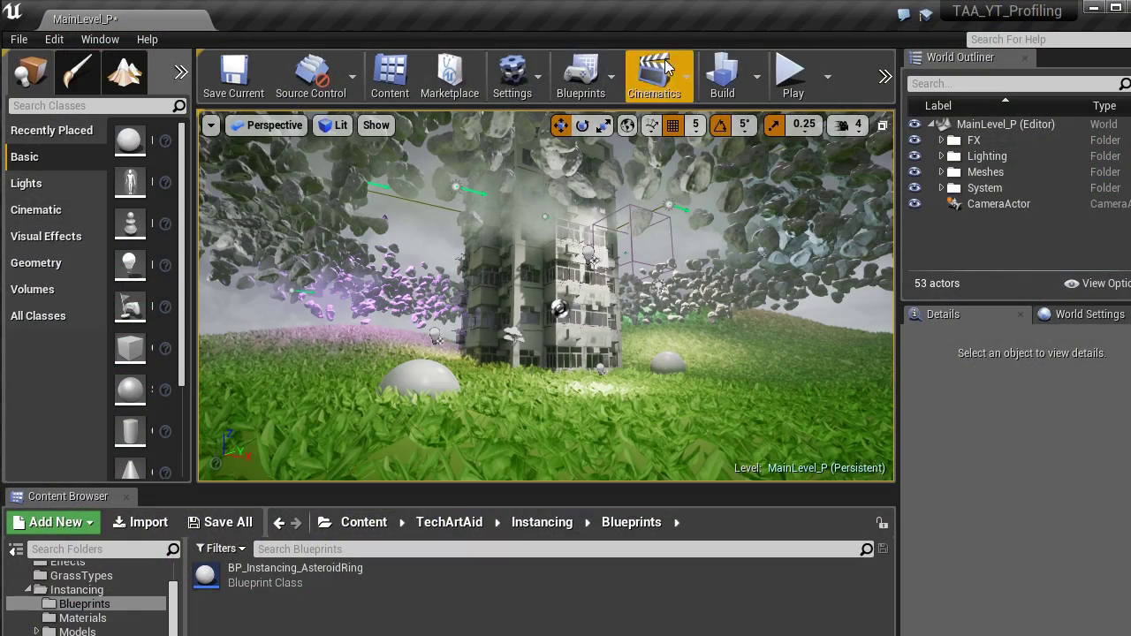
Step: Open the Session Frontend from the editor's developer tools
click(118, 44)
mouse_move(157, 346)
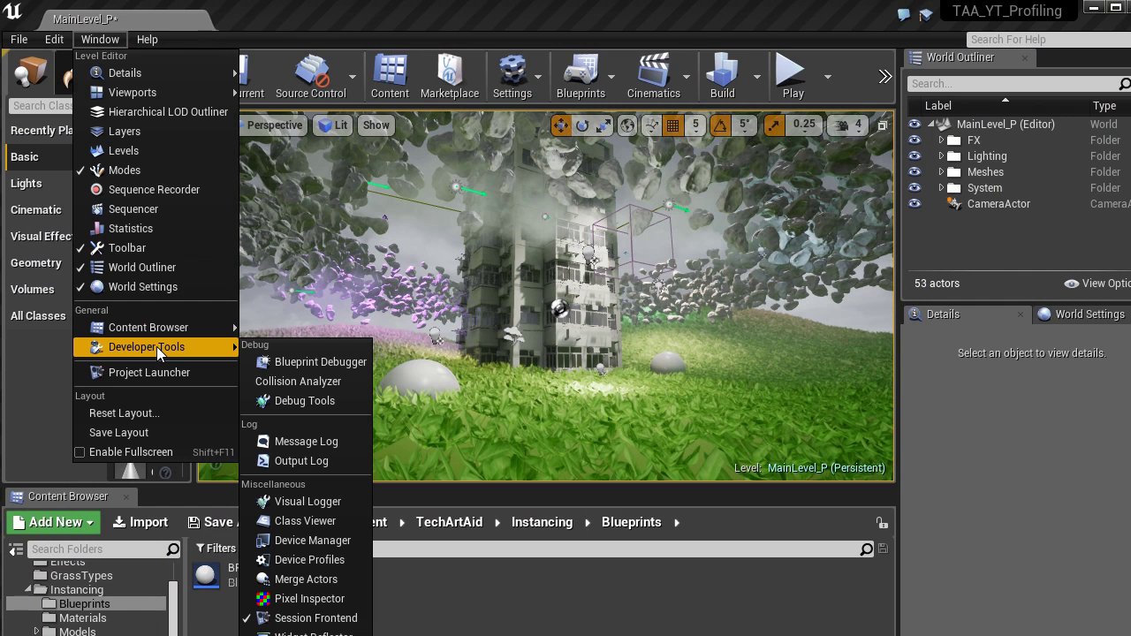
click(315, 617)
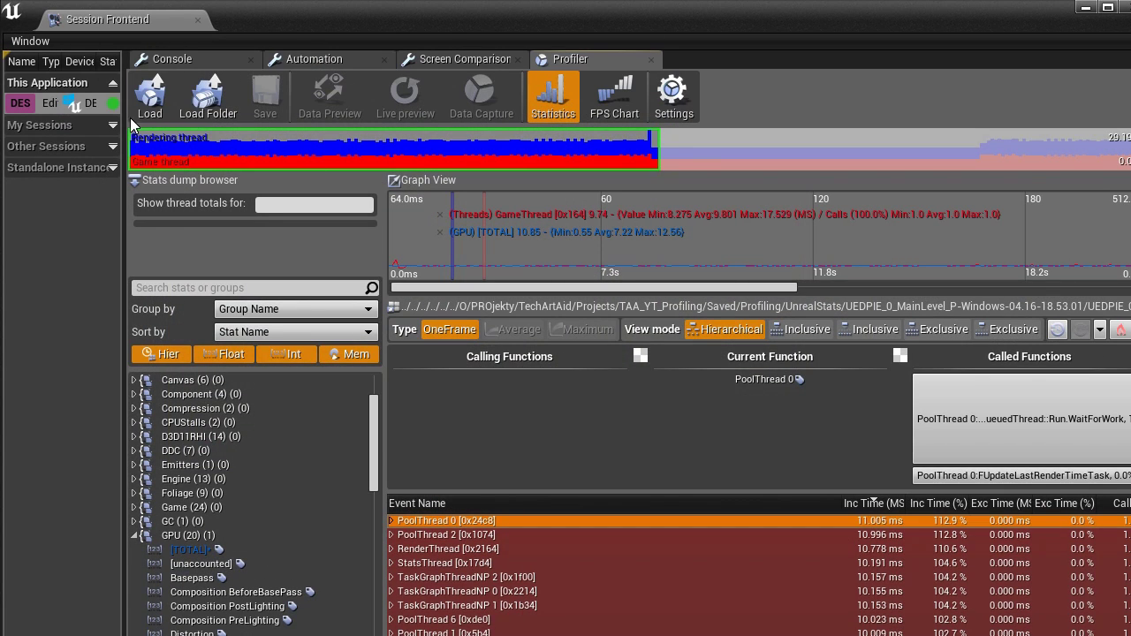
Step: Load the 16.04.2017 19:12 capture from the project's Saved\Profiling\UnrealStats folder into the Profiler and enlarge the function details area
click(149, 97)
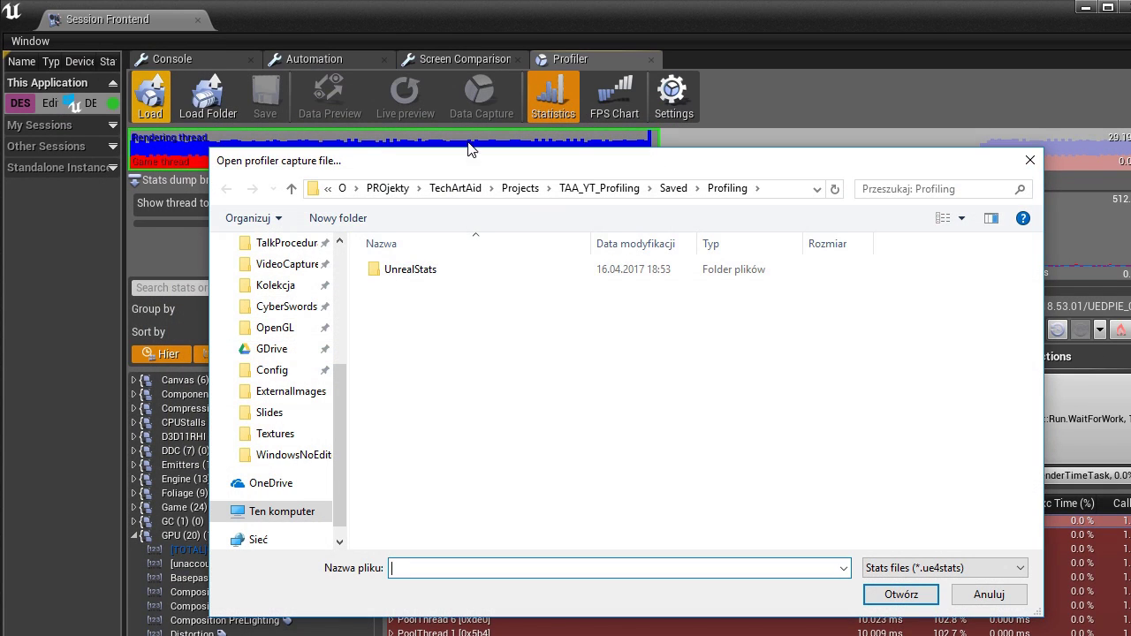
click(612, 189)
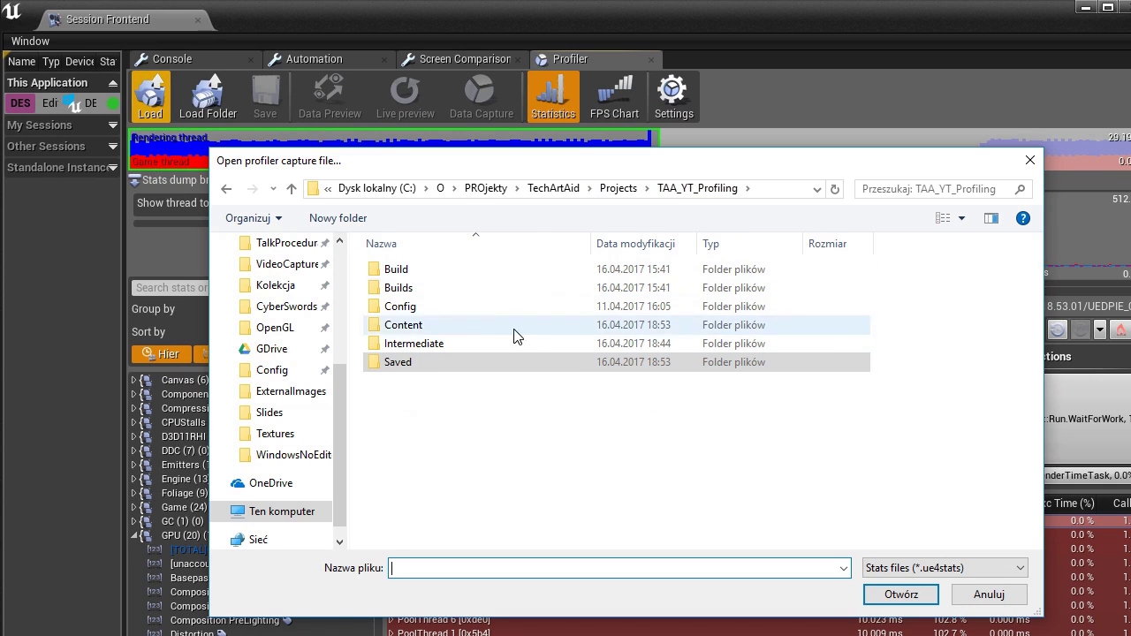
click(424, 368)
double_click(424, 375)
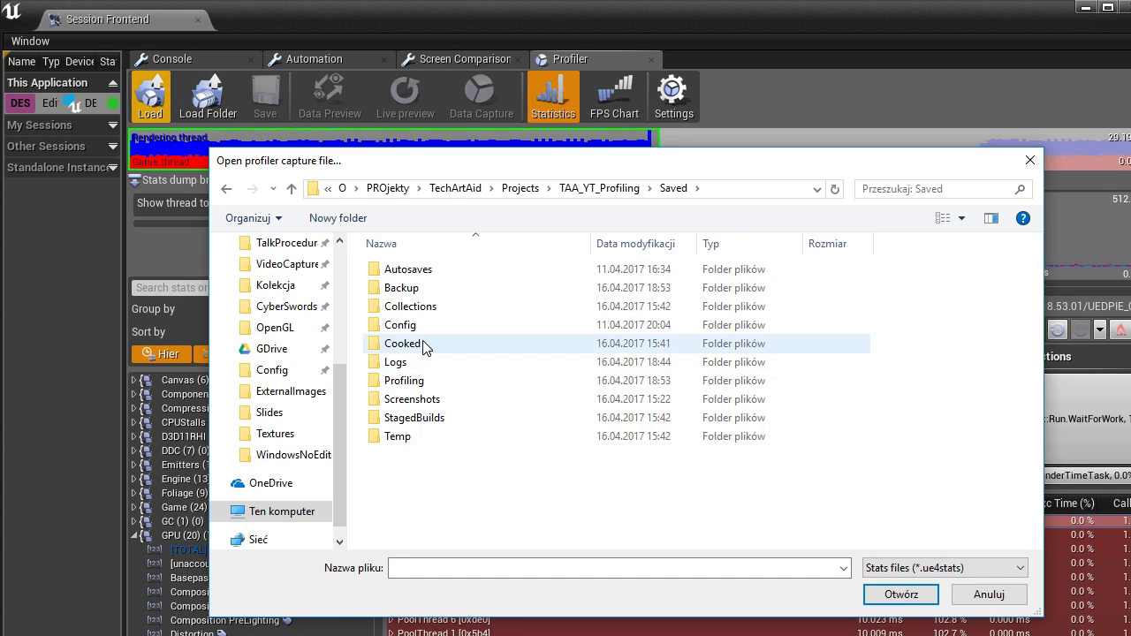
double_click(421, 385)
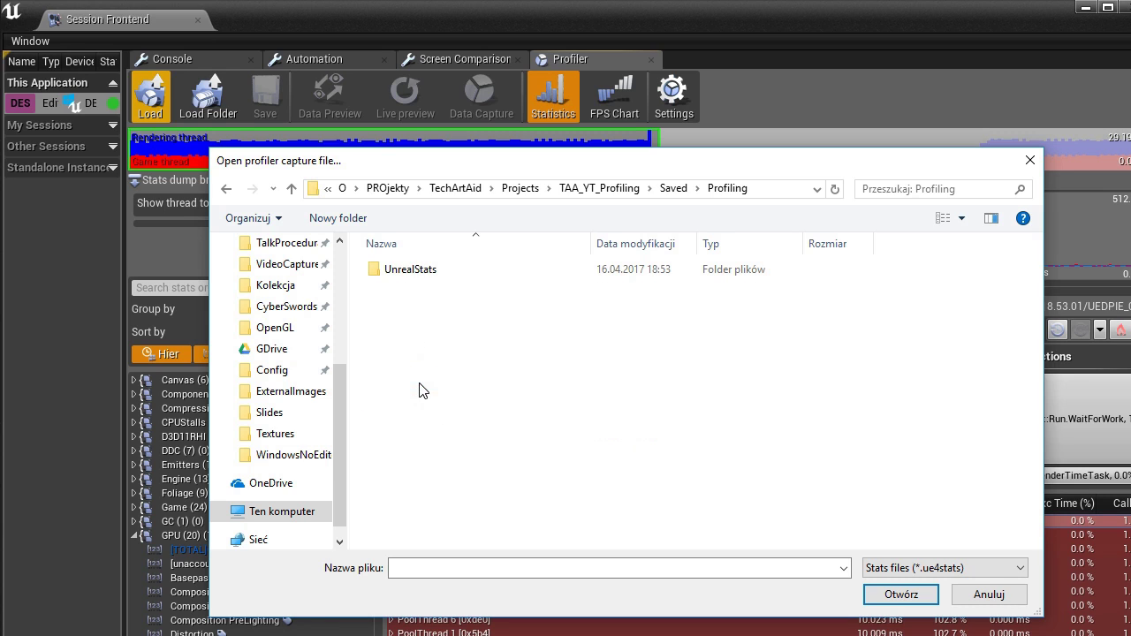
double_click(425, 272)
double_click(424, 271)
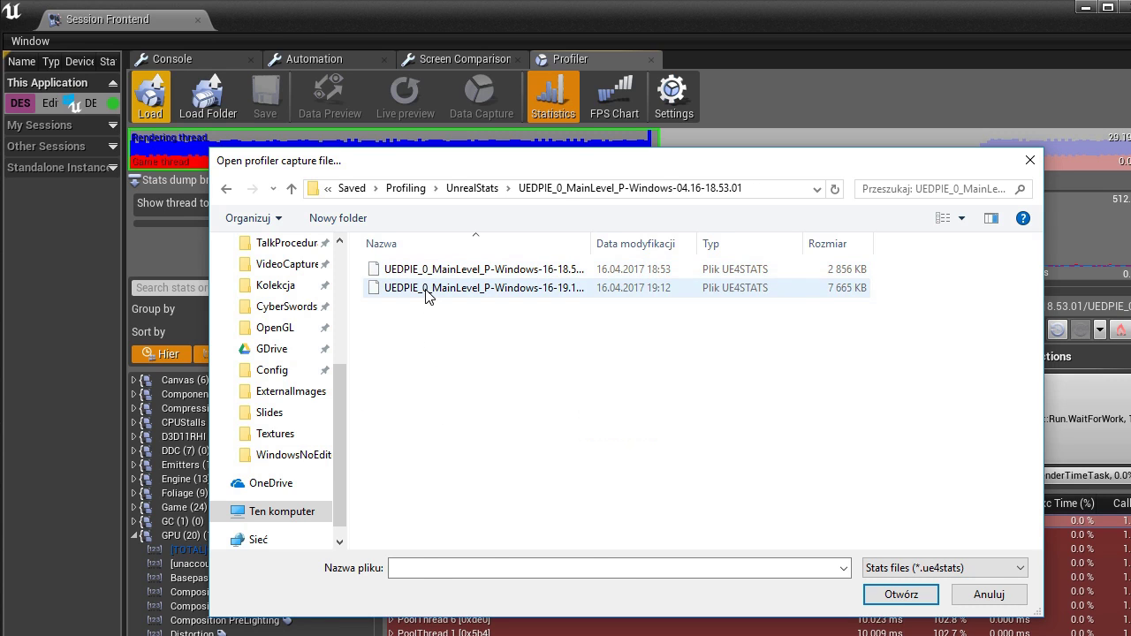
click(425, 289)
double_click(425, 288)
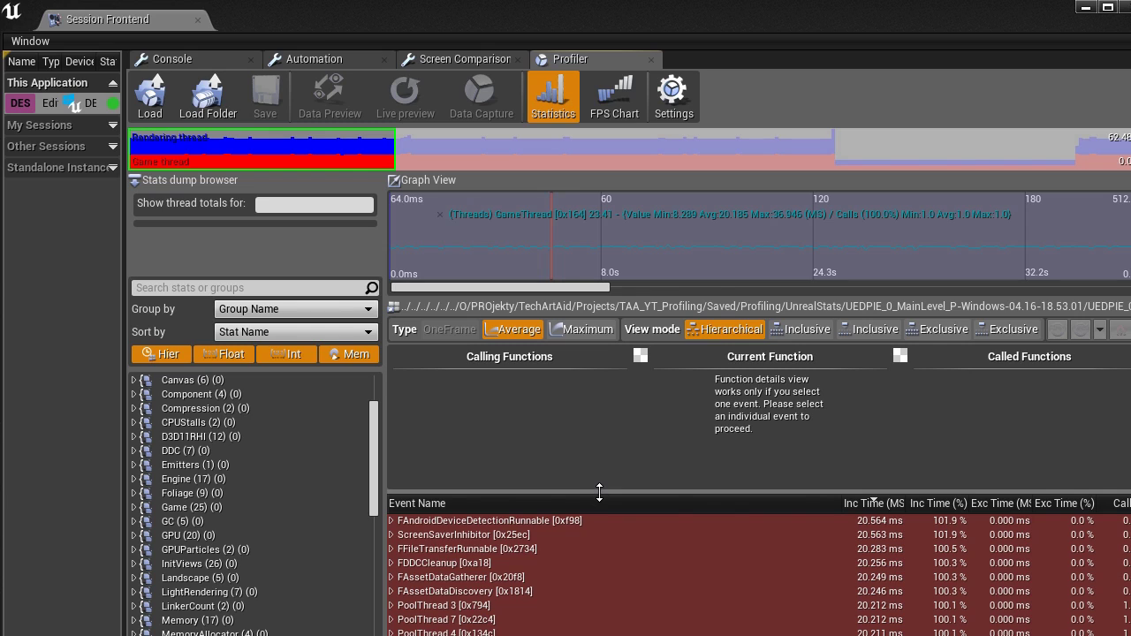
drag(599, 492, 599, 635)
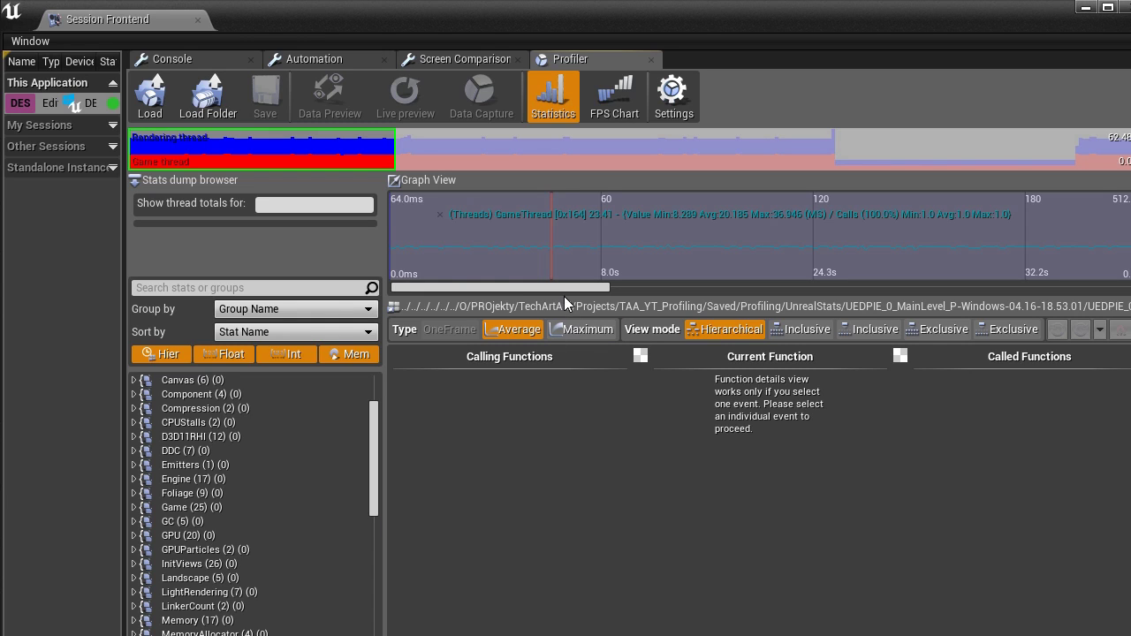
Step: Enlarge the Profiler's graph view and expand the GPU group in the stats dump browser
drag(564, 297, 574, 510)
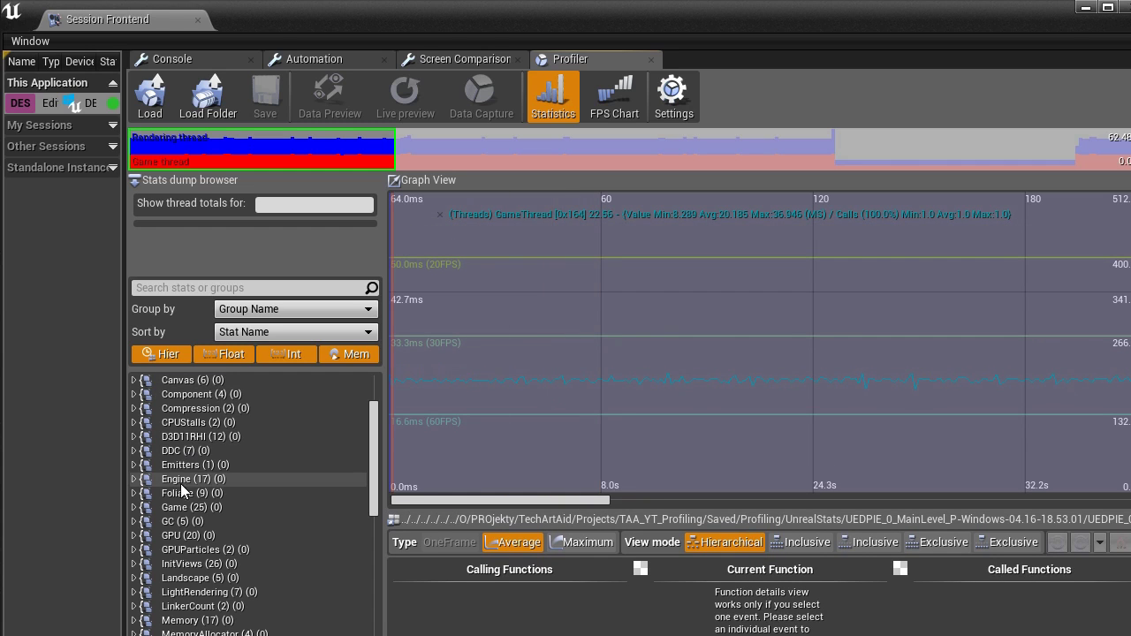
click(135, 535)
scroll(226, 478, down, 2)
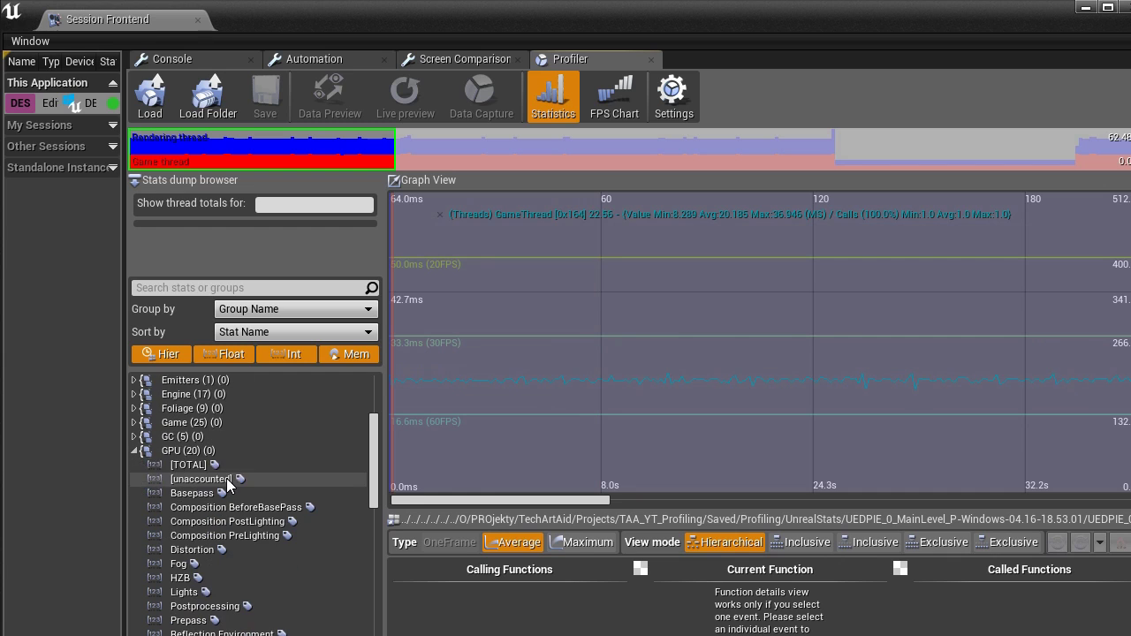
click(194, 452)
scroll(247, 446, down, 3)
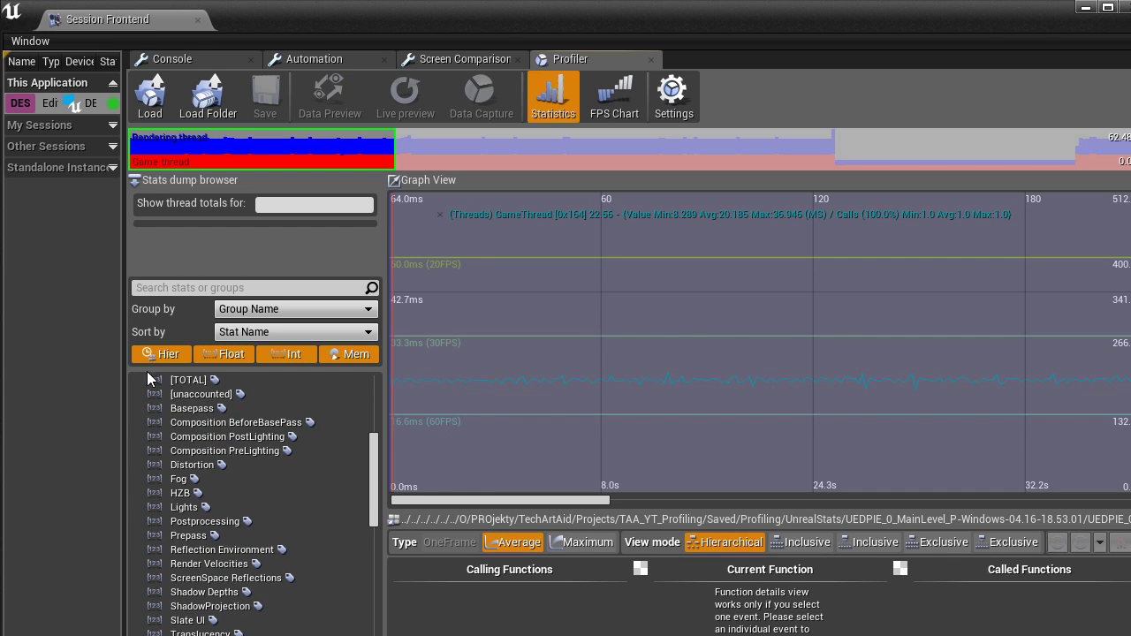
Step: Plot the GPU stats [TOTAL], Basepass, HZB, Fog, Composition PostLighting, Composition PreLighting, Lights, Prepass, Render Velocities and Translucency in the graph
scroll(196, 433, up, 2)
double_click(198, 437)
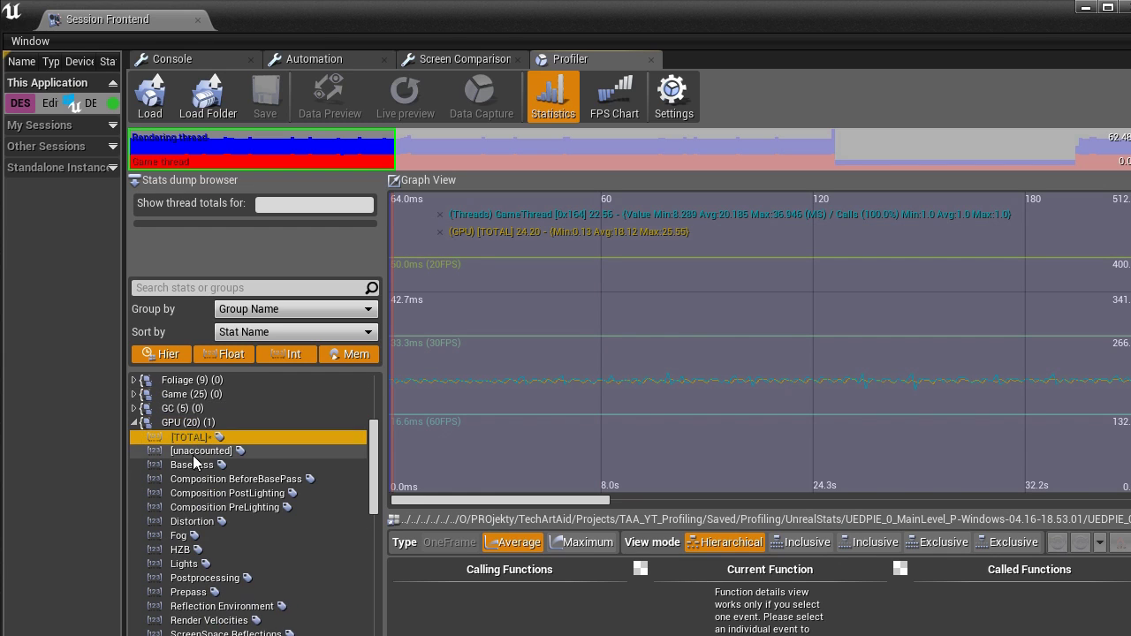
double_click(196, 465)
scroll(236, 524, down, 1)
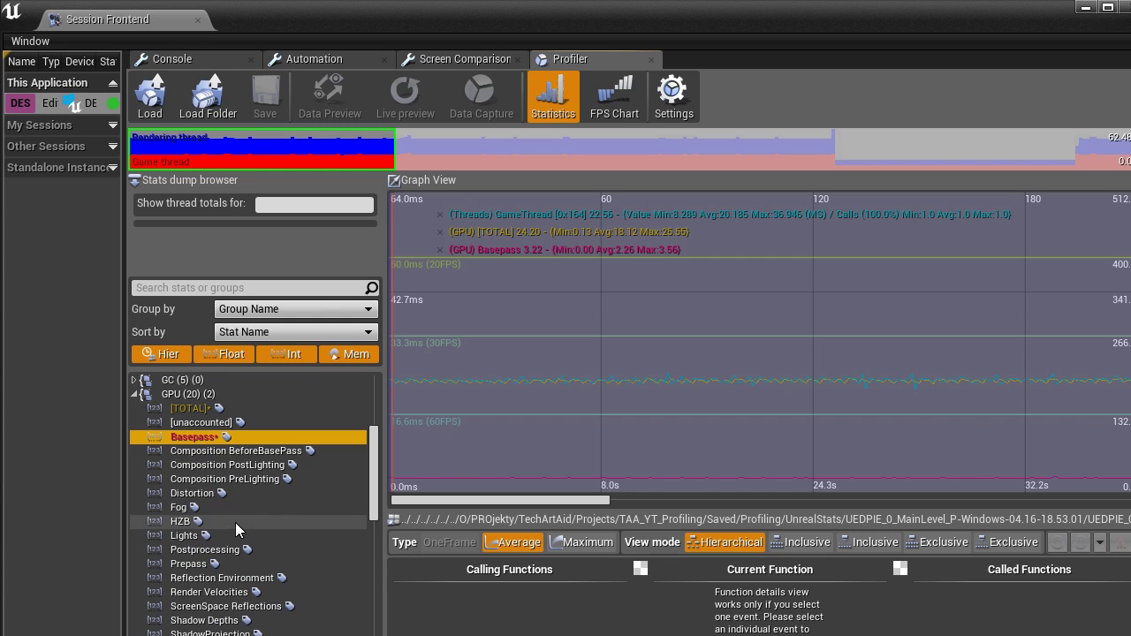
double_click(181, 522)
double_click(180, 508)
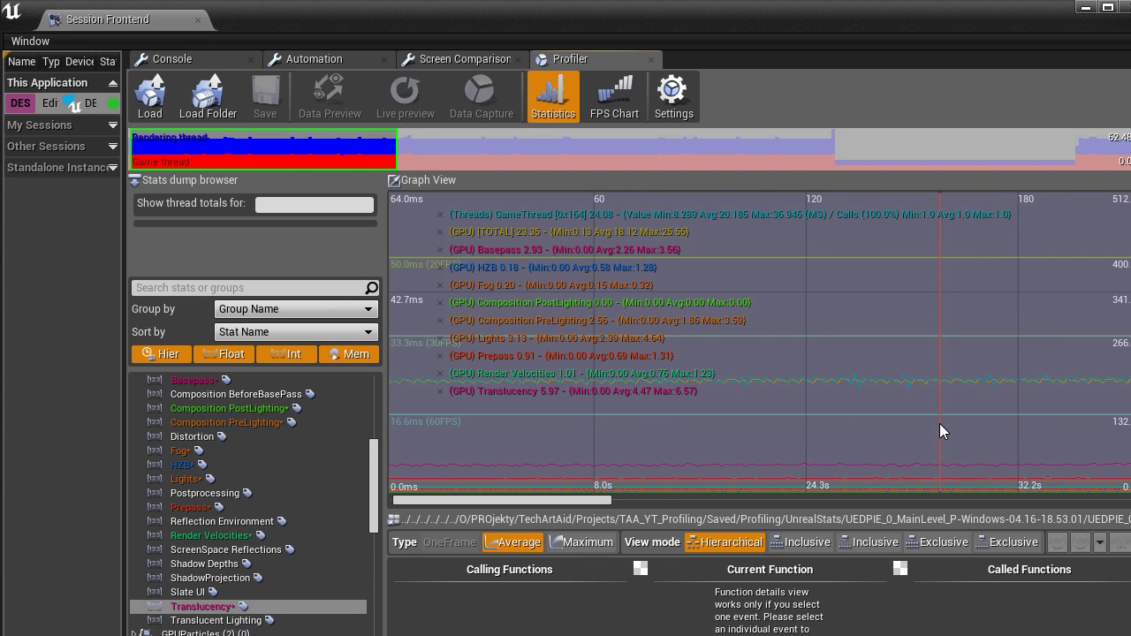
Step: Examine the plotted GPU stats around frames 360 to 480 of the capture and minimize the Session Frontend to return to the level editor
right_drag(939, 423, 538, 430)
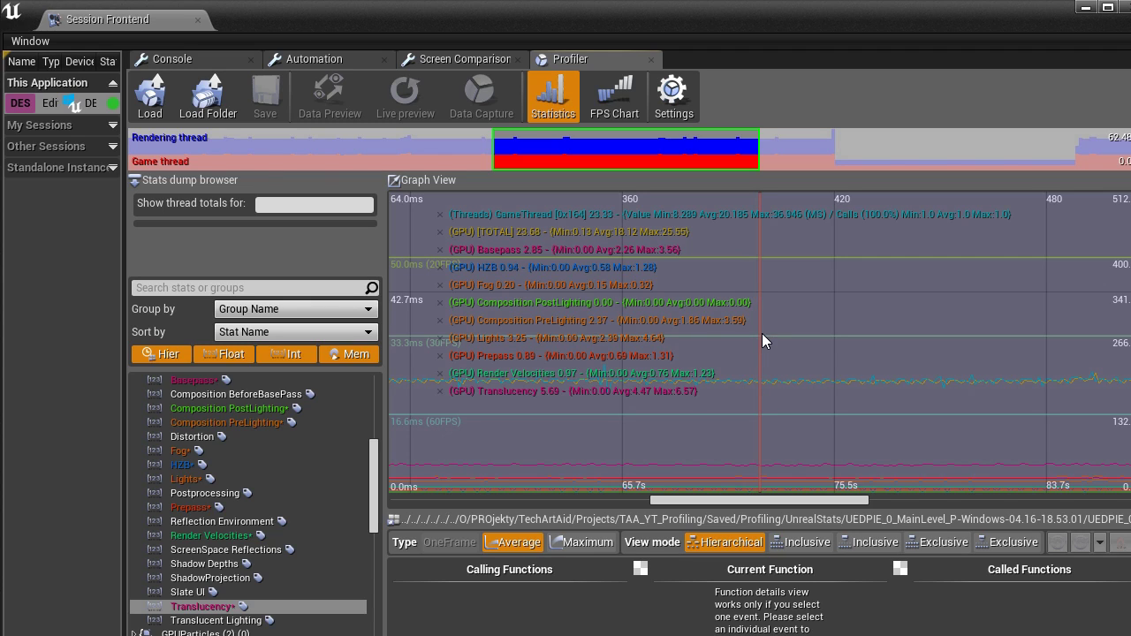
click(1092, 10)
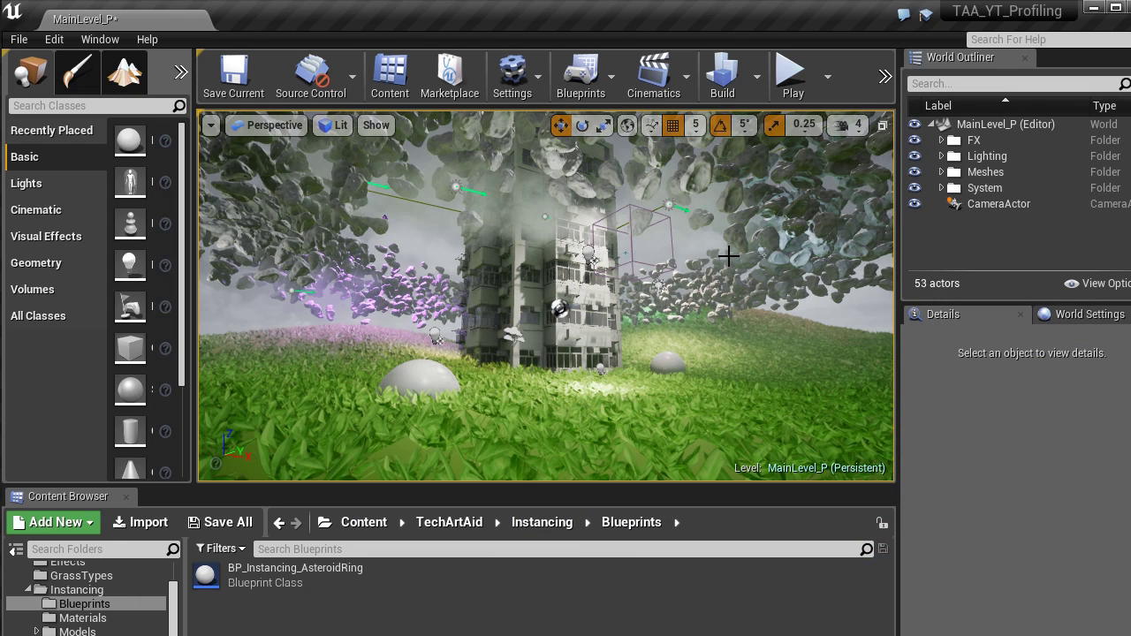